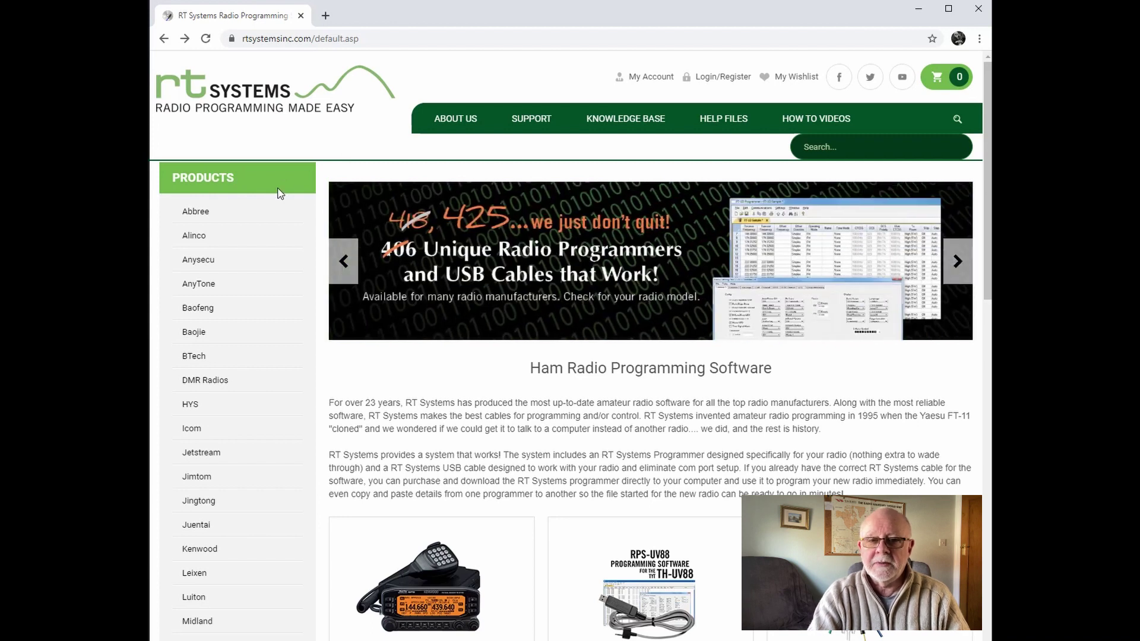
Go to RT Systems' Yaesu Mobiles software page and find the ADMS-M100 listing for the FTM-100.
{"action": "scroll", "coordinate": [280, 193], "scroll_direction": "down", "scroll_amount": 12}
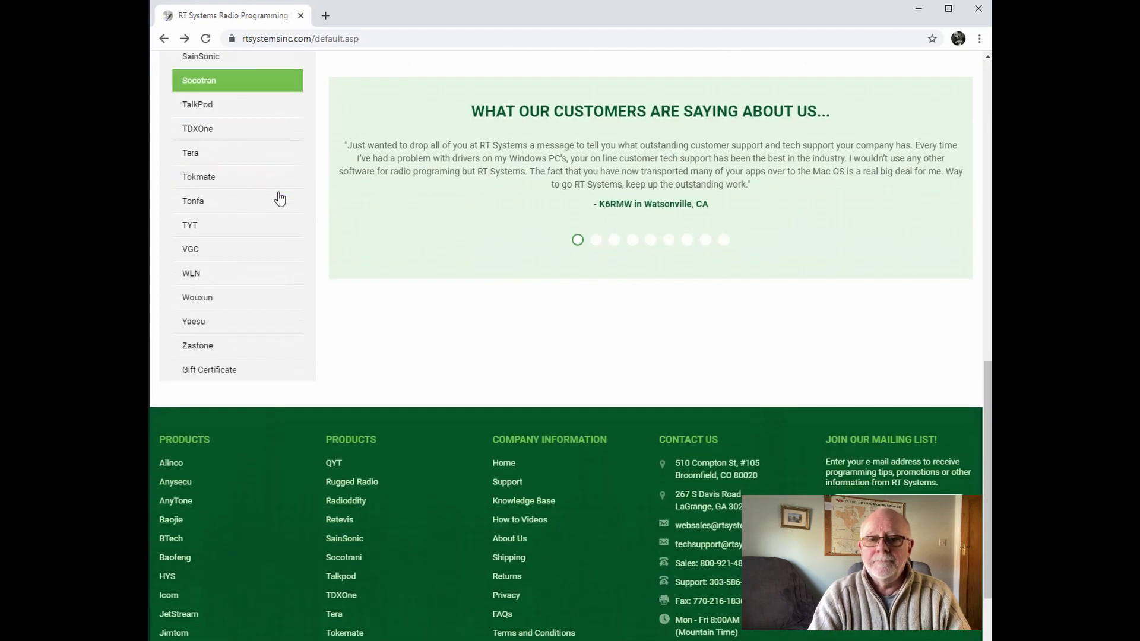
{"action": "left_click", "coordinate": [252, 328]}
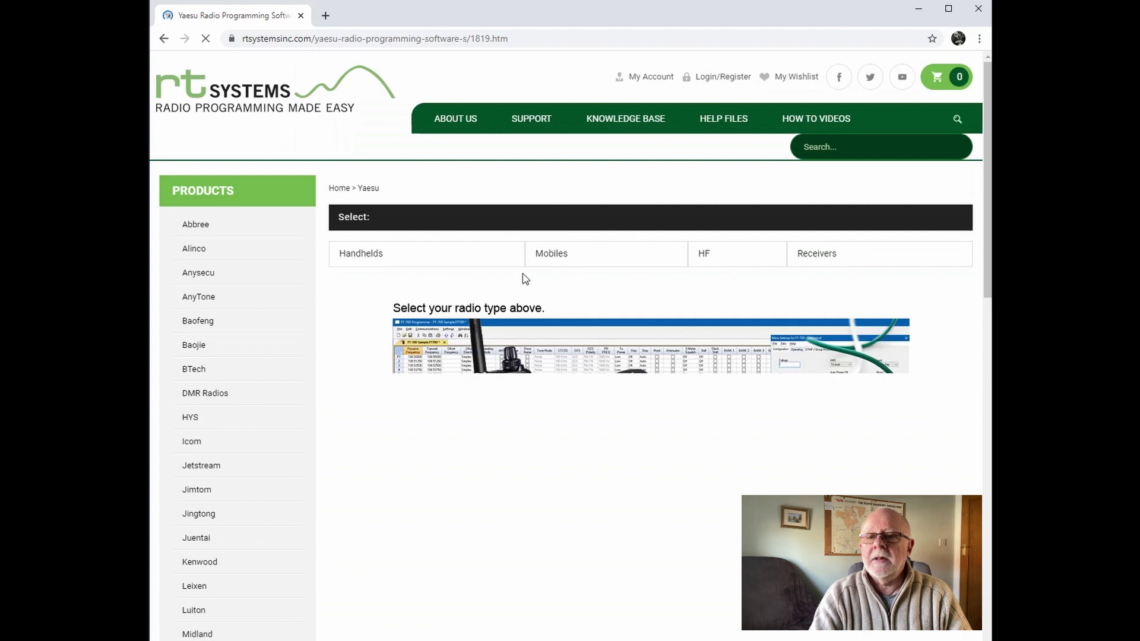
{"action": "left_click", "coordinate": [552, 256]}
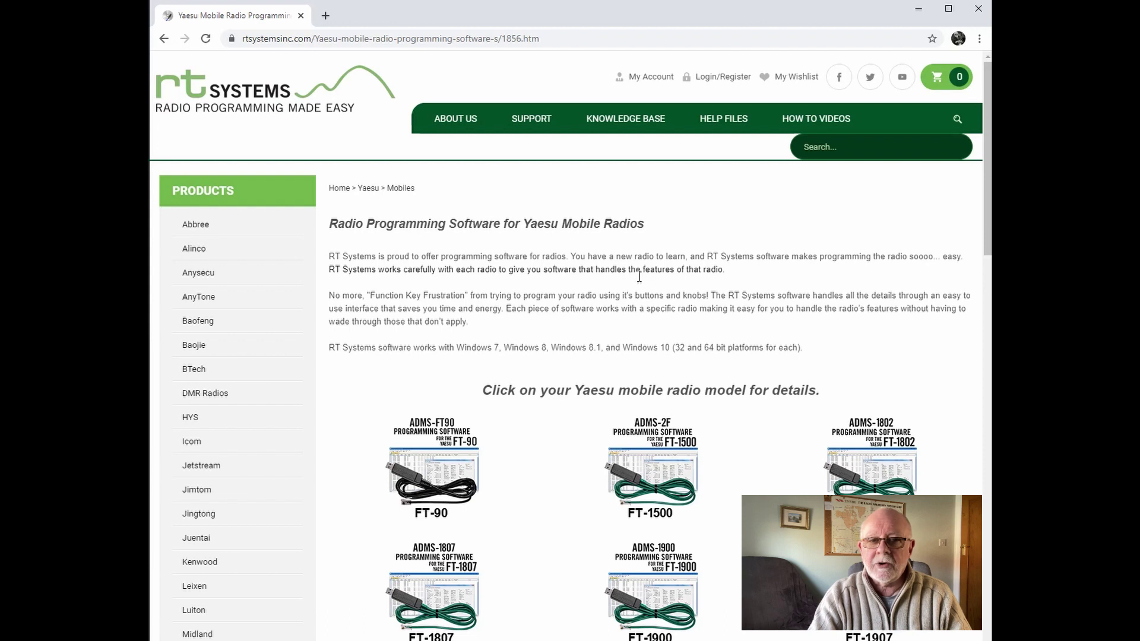
{"action": "scroll", "coordinate": [694, 284], "scroll_direction": "down", "scroll_amount": 14}
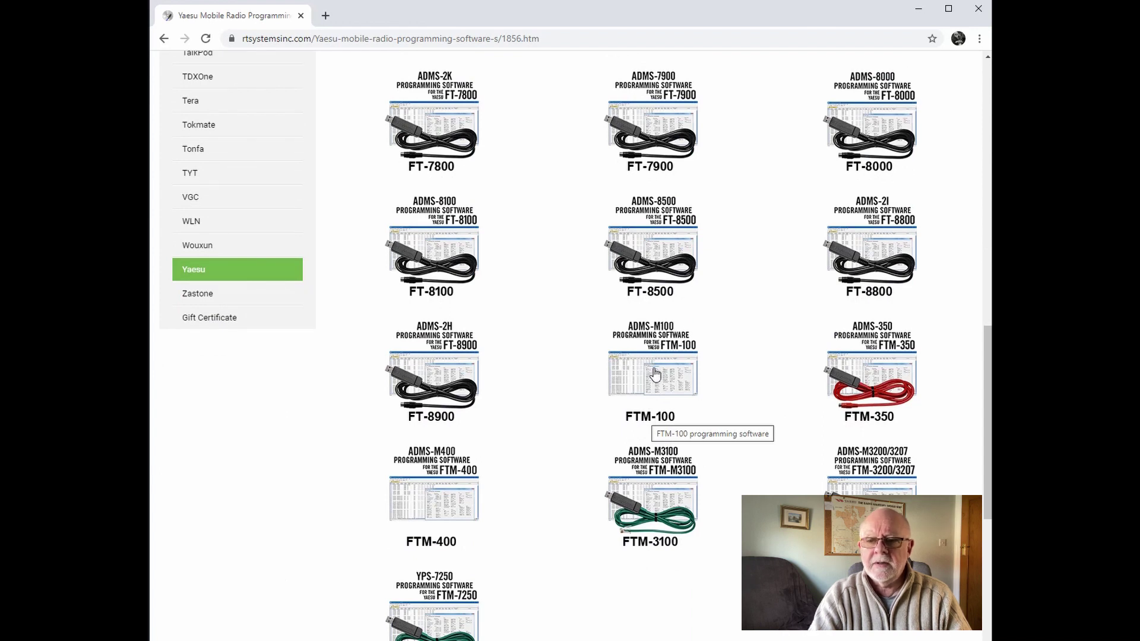
Open the FTM-100 Radio Software product page and scroll through its details.
{"action": "left_click", "coordinate": [656, 372]}
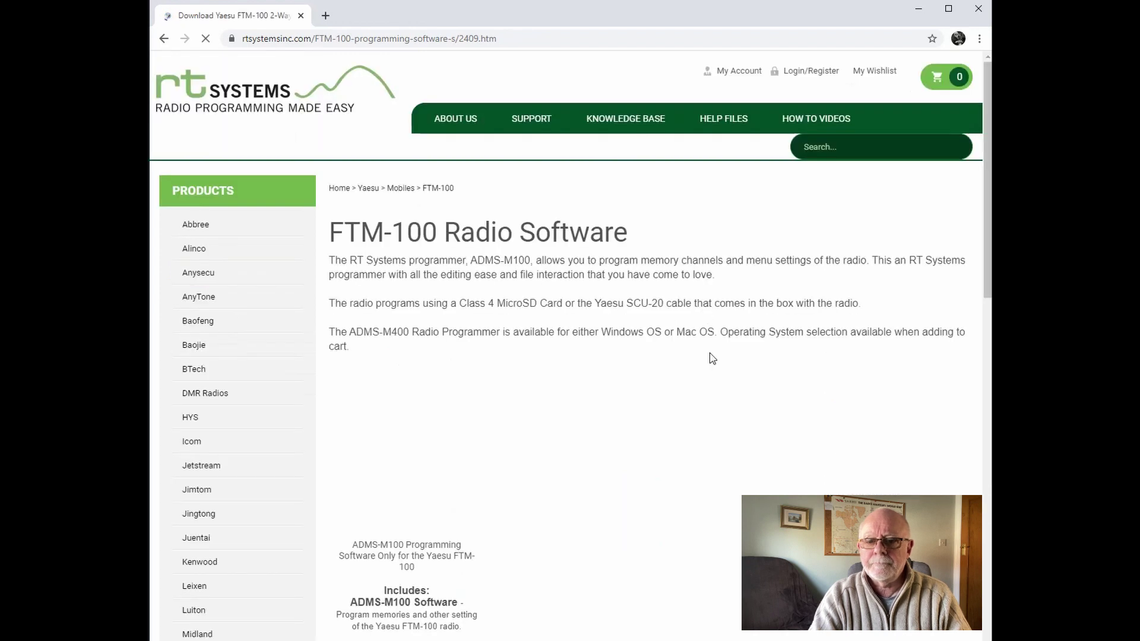
{"action": "scroll", "coordinate": [703, 393], "scroll_direction": "down", "scroll_amount": 8}
{"action": "scroll", "coordinate": [705, 393], "scroll_direction": "up", "scroll_amount": 2}
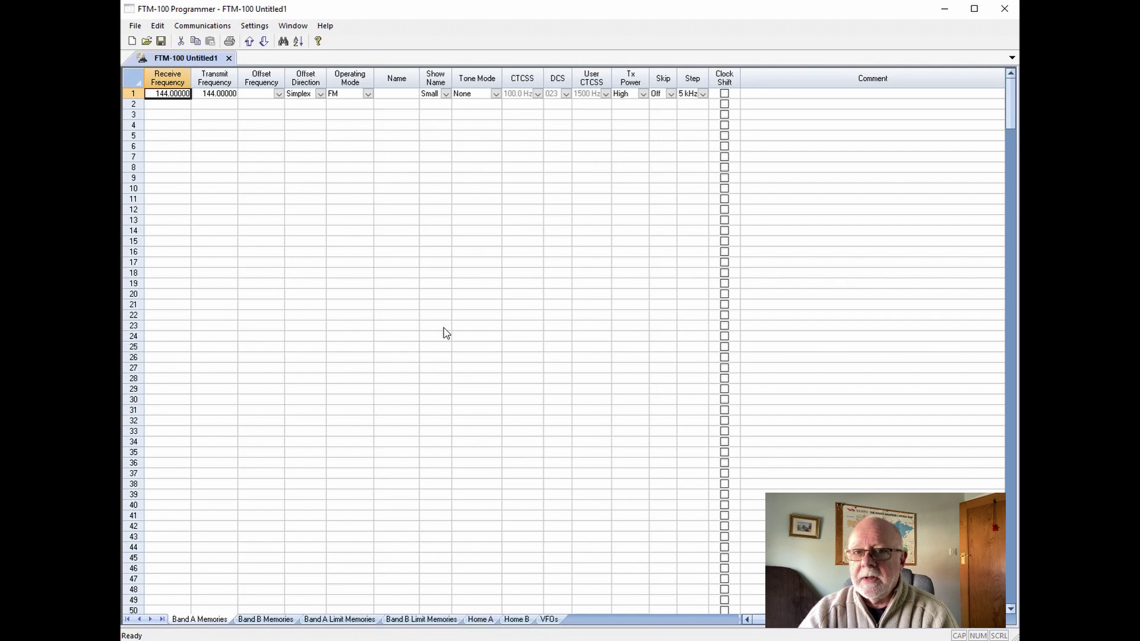
Read the CLNFTM100D.dat backup from the SD card into the untitled file.
{"action": "left_click", "coordinate": [229, 31]}
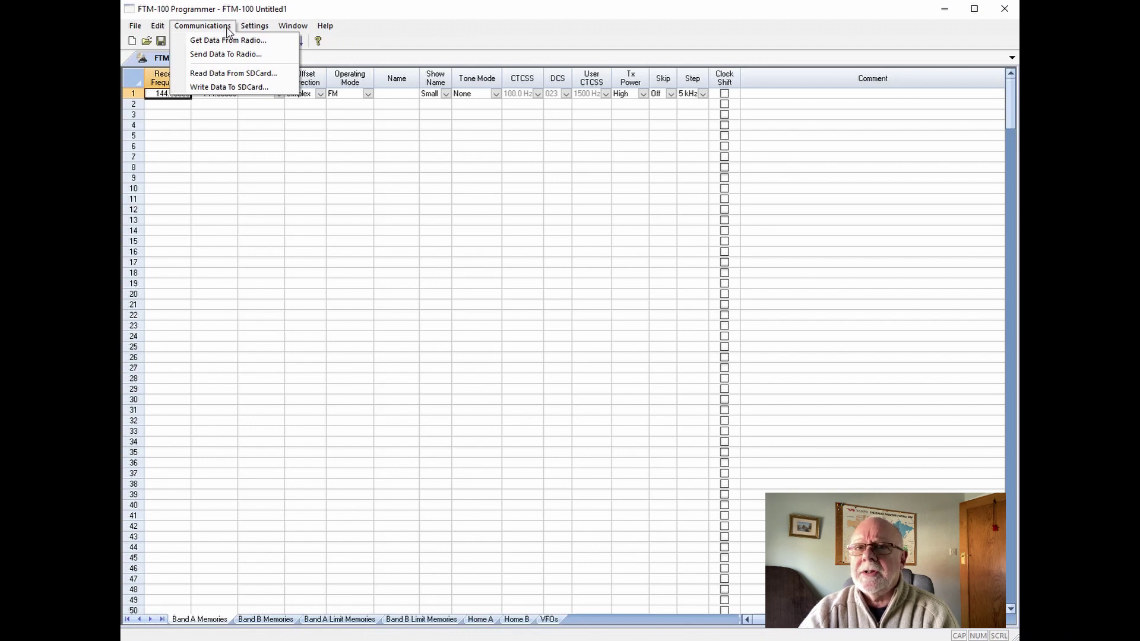
{"action": "left_click", "coordinate": [271, 75]}
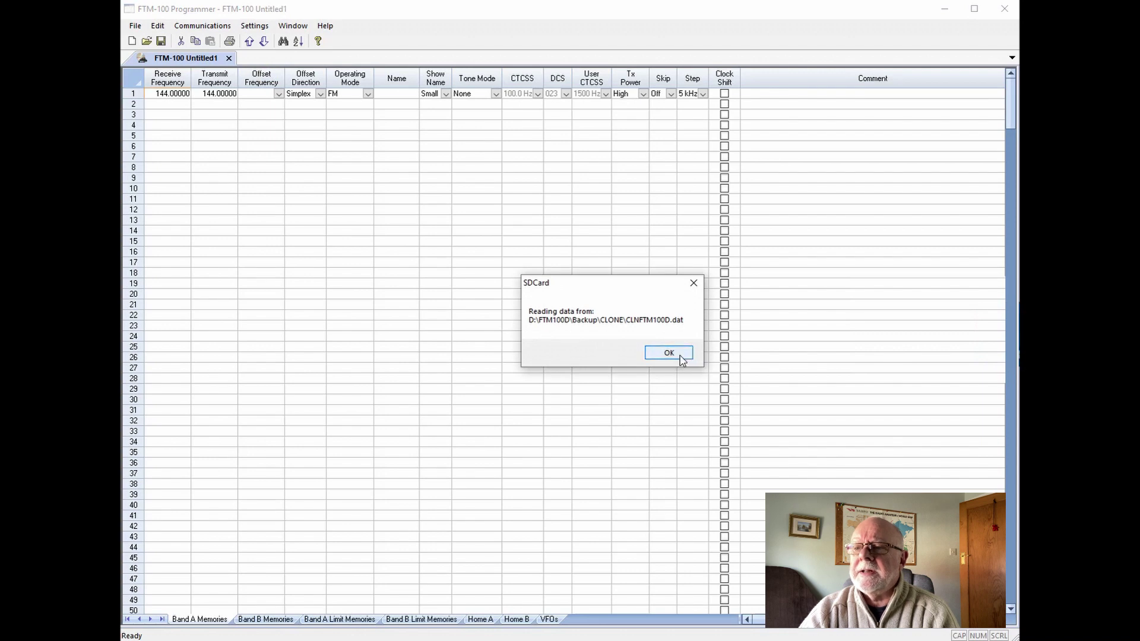
{"action": "left_click", "coordinate": [668, 353]}
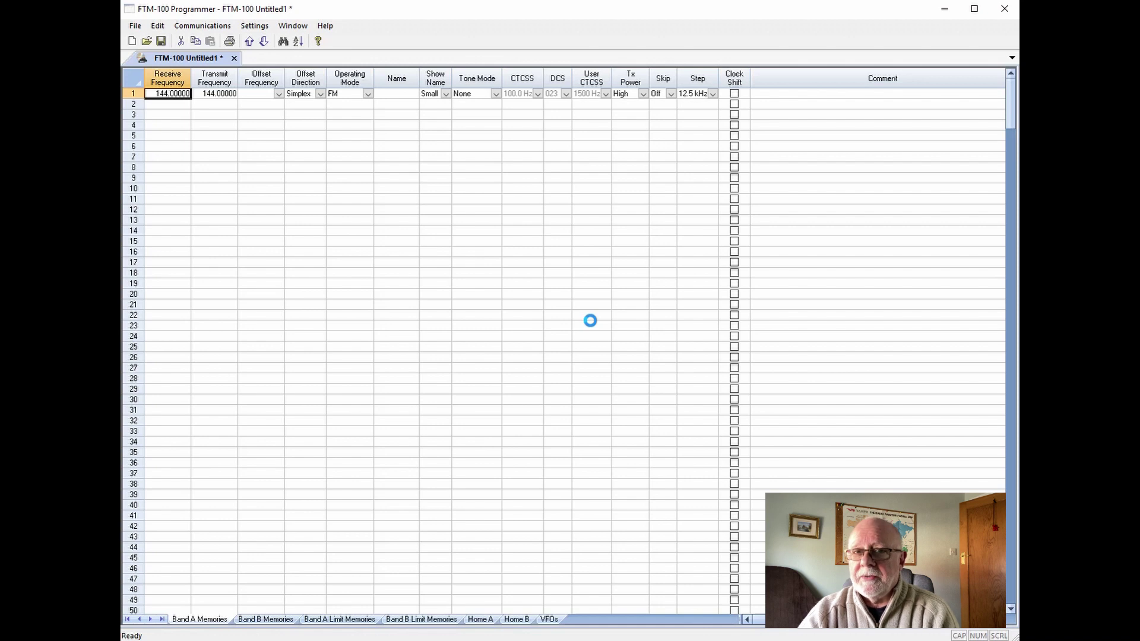
Import all 475 channels from '20200330 FTM400-100a' with zero skipped rows, comma fields and default column mapping.
{"action": "left_click", "coordinate": [137, 27]}
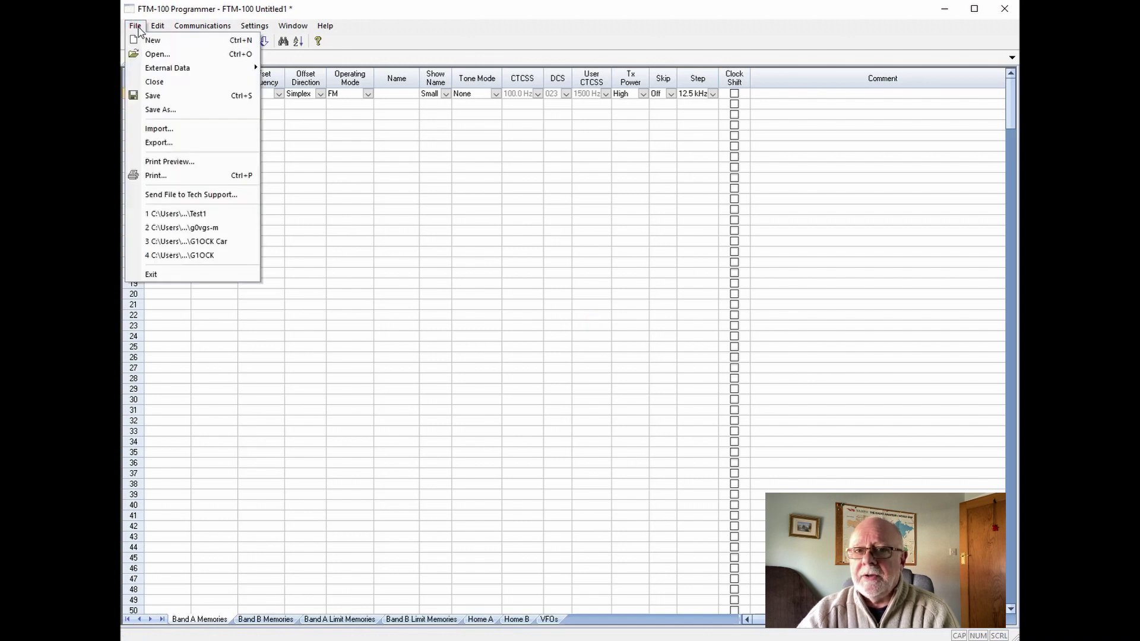
{"action": "left_click", "coordinate": [184, 130]}
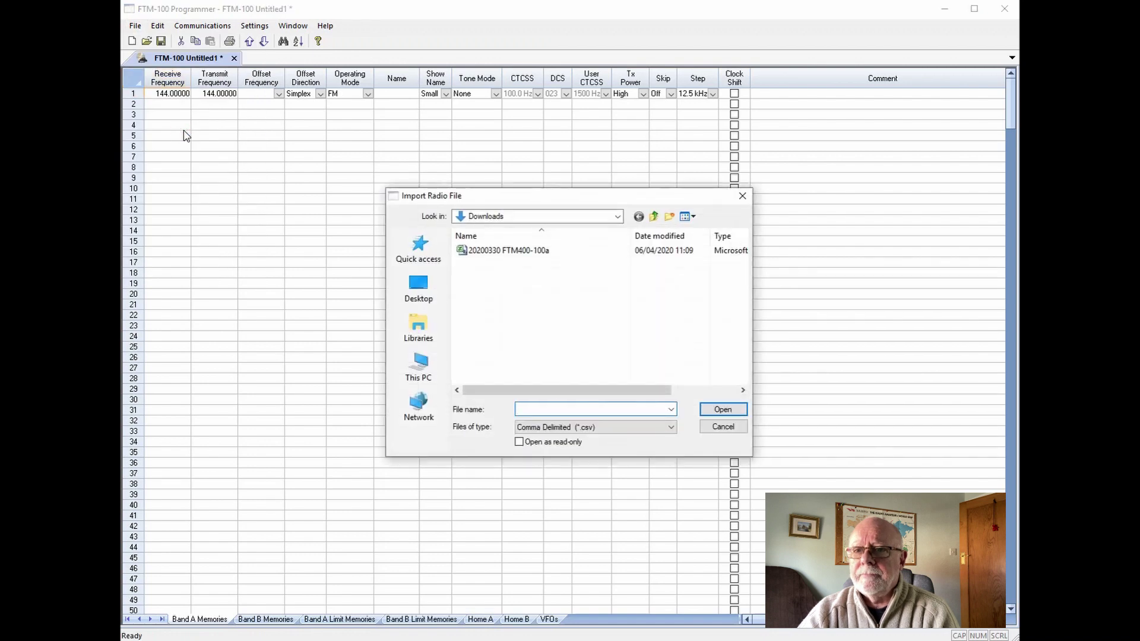
{"action": "left_click", "coordinate": [509, 252]}
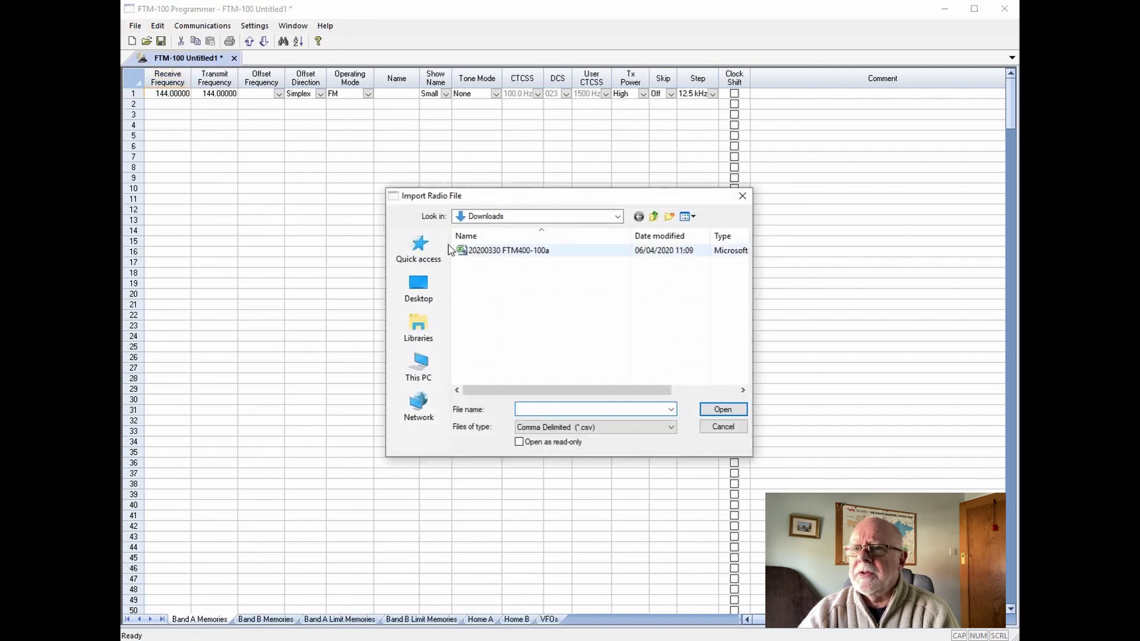
{"action": "left_click", "coordinate": [510, 251]}
{"action": "left_click", "coordinate": [724, 410]}
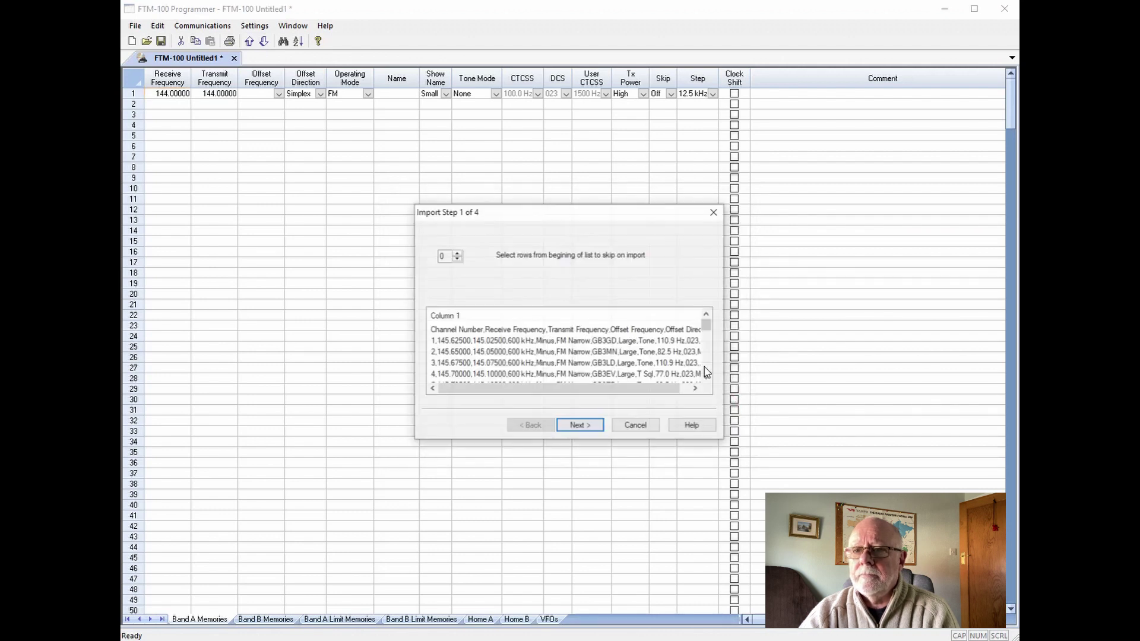
{"action": "left_click", "coordinate": [592, 426]}
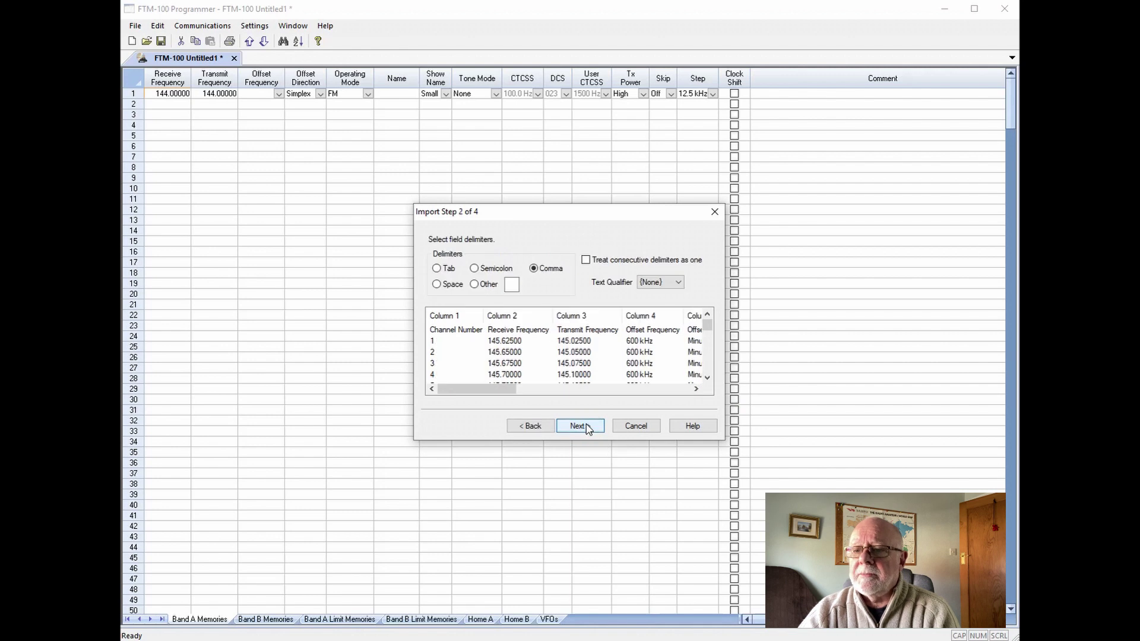
{"action": "left_click", "coordinate": [591, 427]}
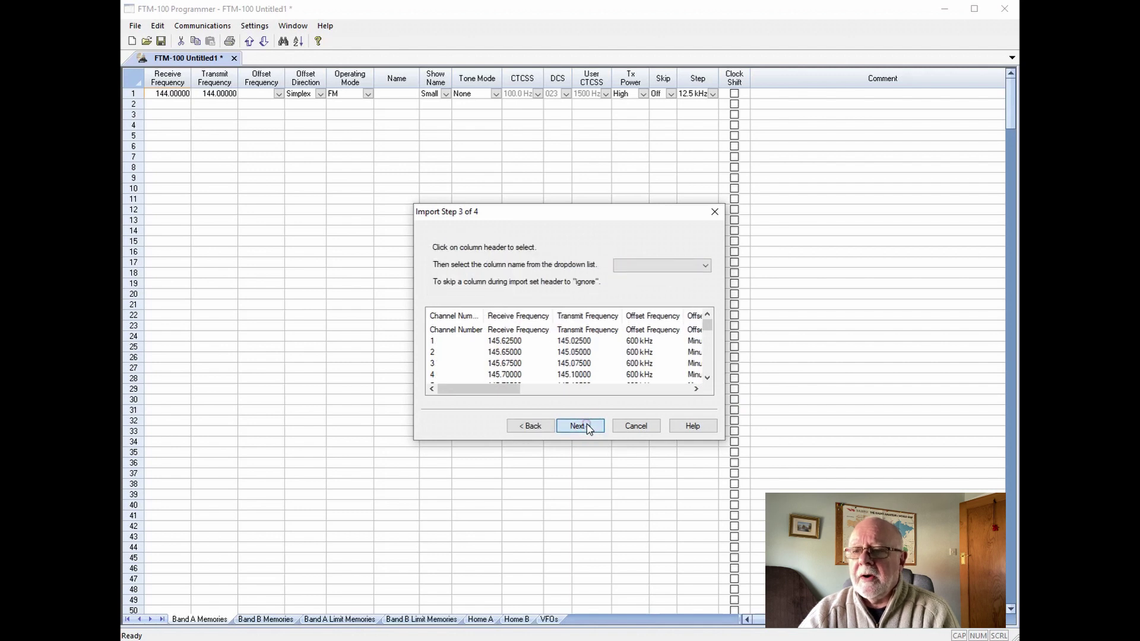
{"action": "left_click", "coordinate": [588, 428]}
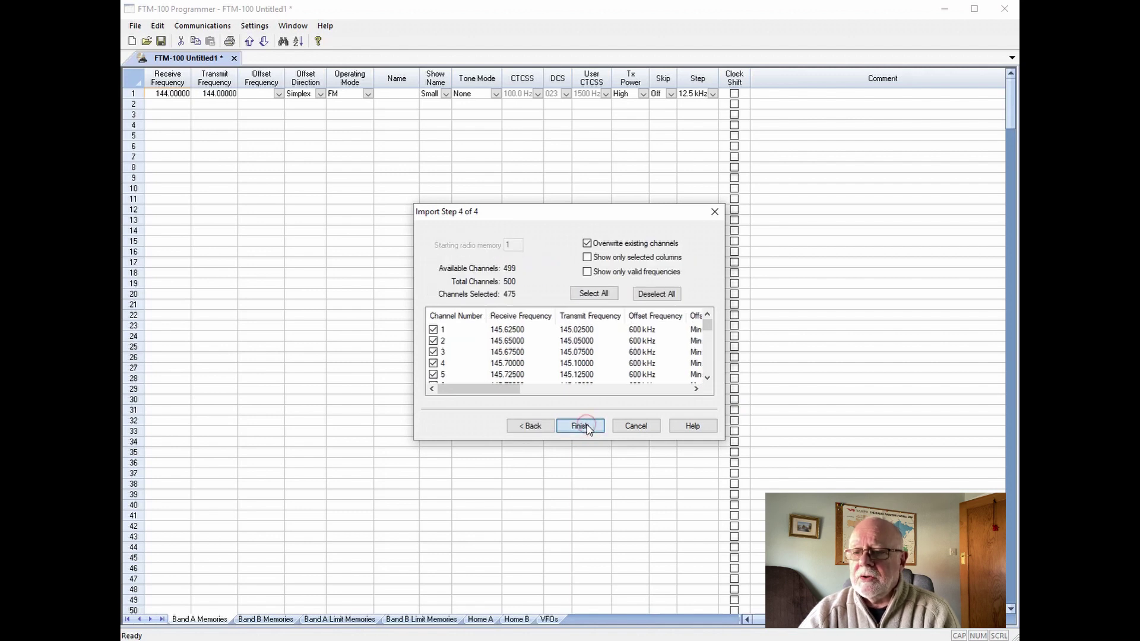
{"action": "left_click", "coordinate": [586, 427]}
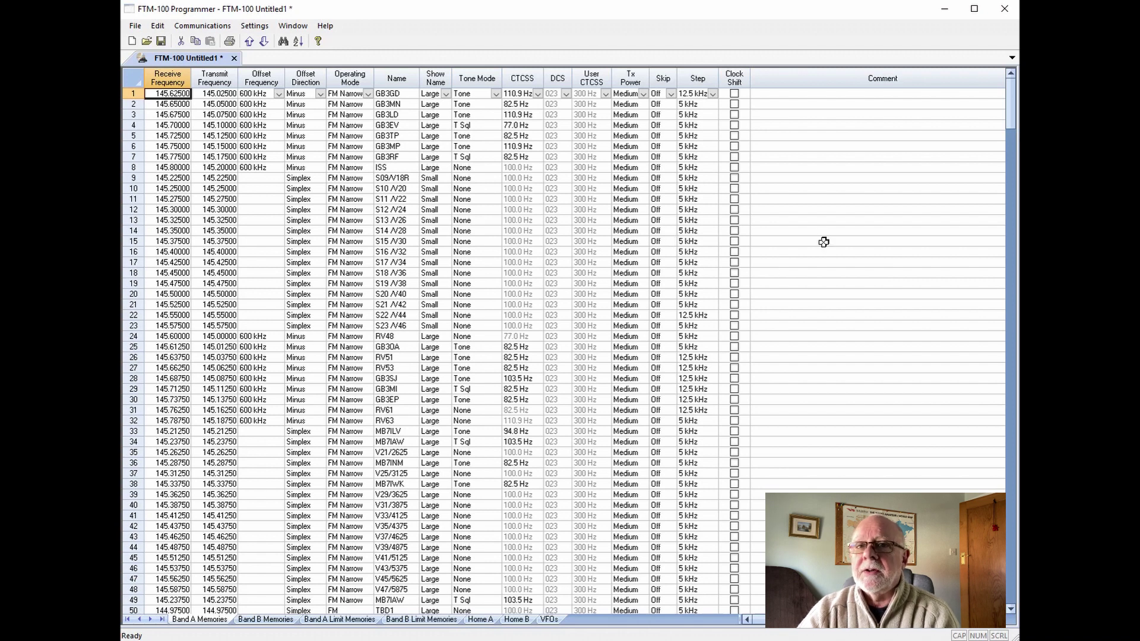
Open Radio Menu Settings and leave Auto Power Off at Off and Beep at Low.
{"action": "left_click", "coordinate": [254, 26]}
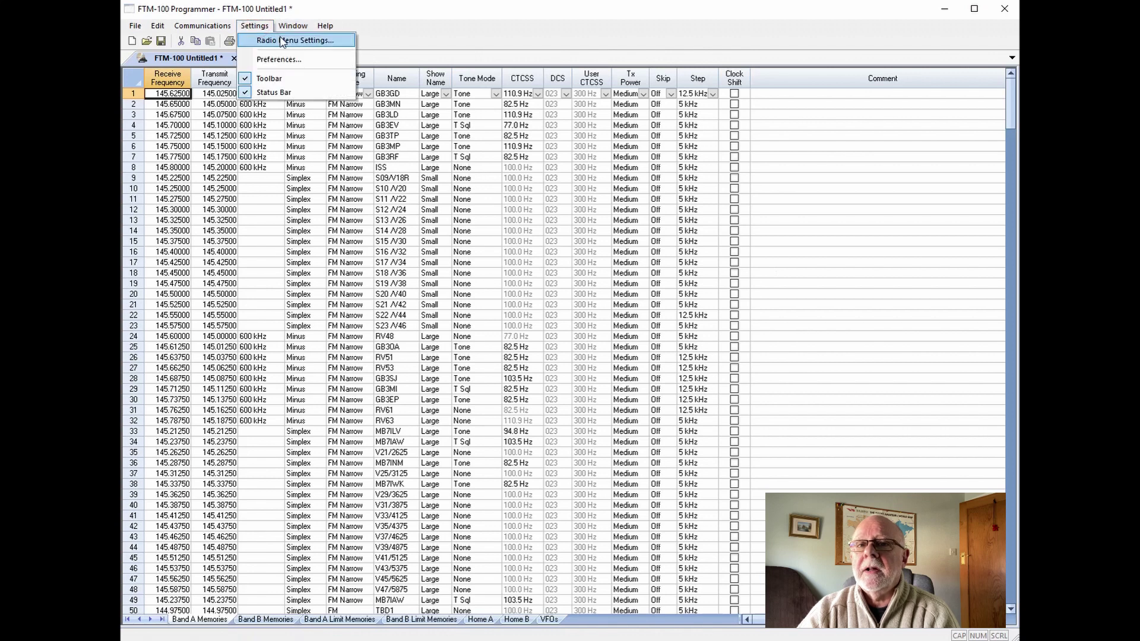
{"action": "left_click", "coordinate": [282, 41]}
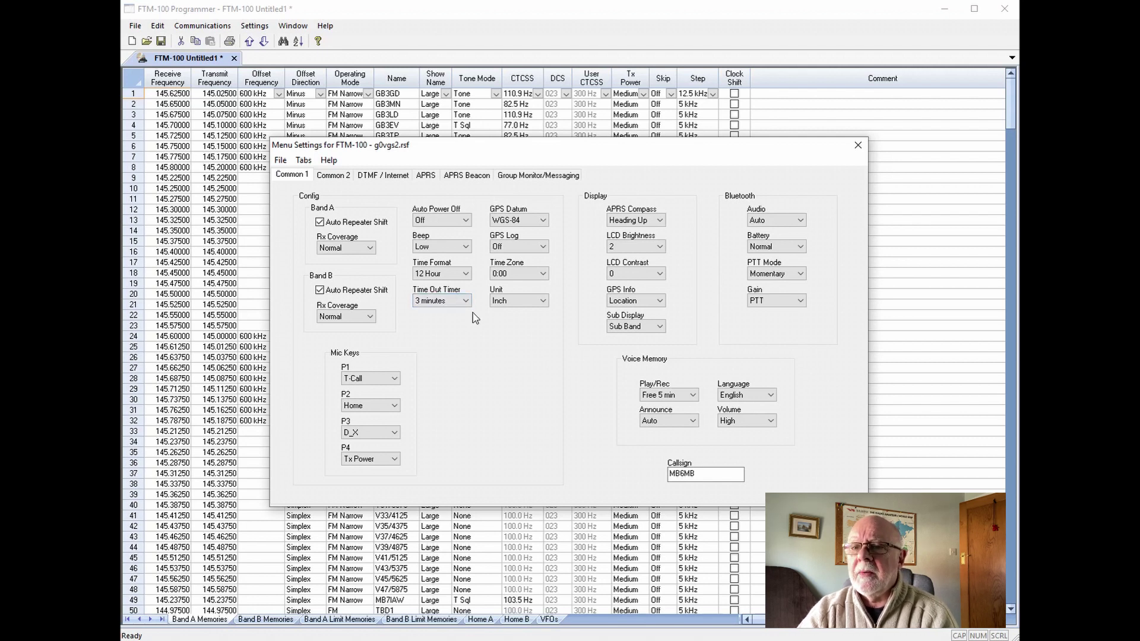
{"action": "left_click", "coordinate": [466, 221]}
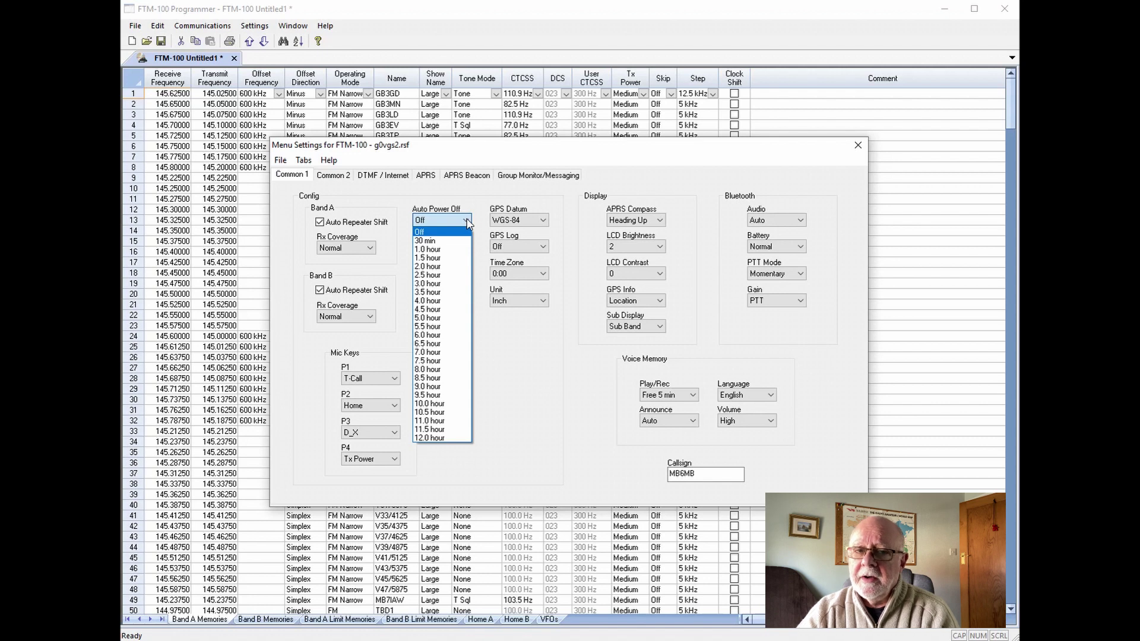
{"action": "left_click", "coordinate": [467, 221]}
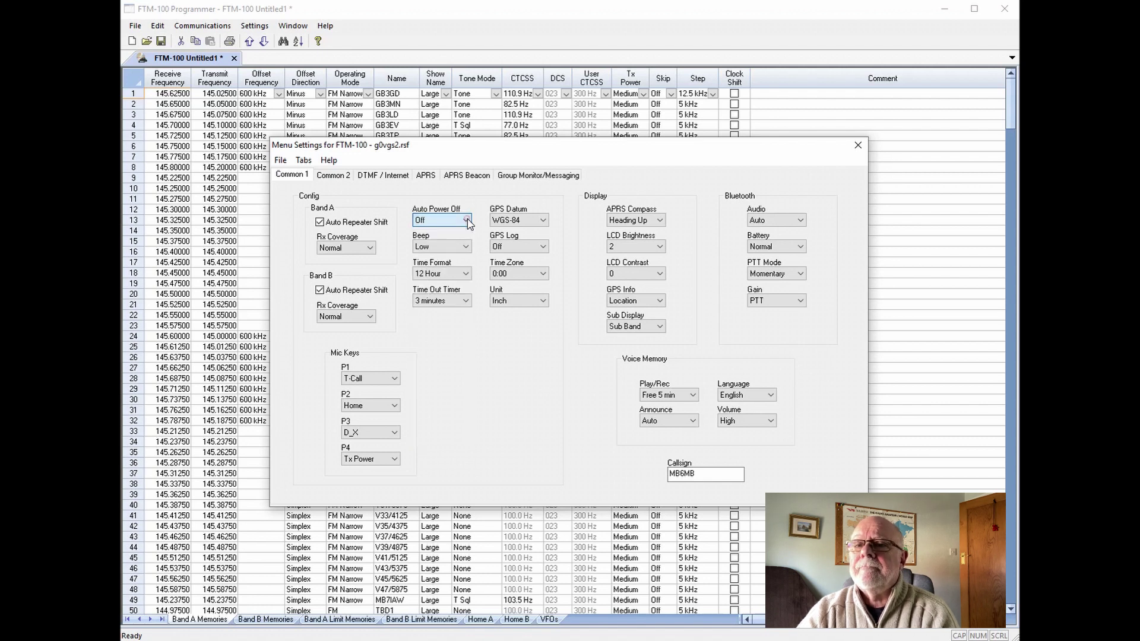
{"action": "left_click", "coordinate": [468, 248]}
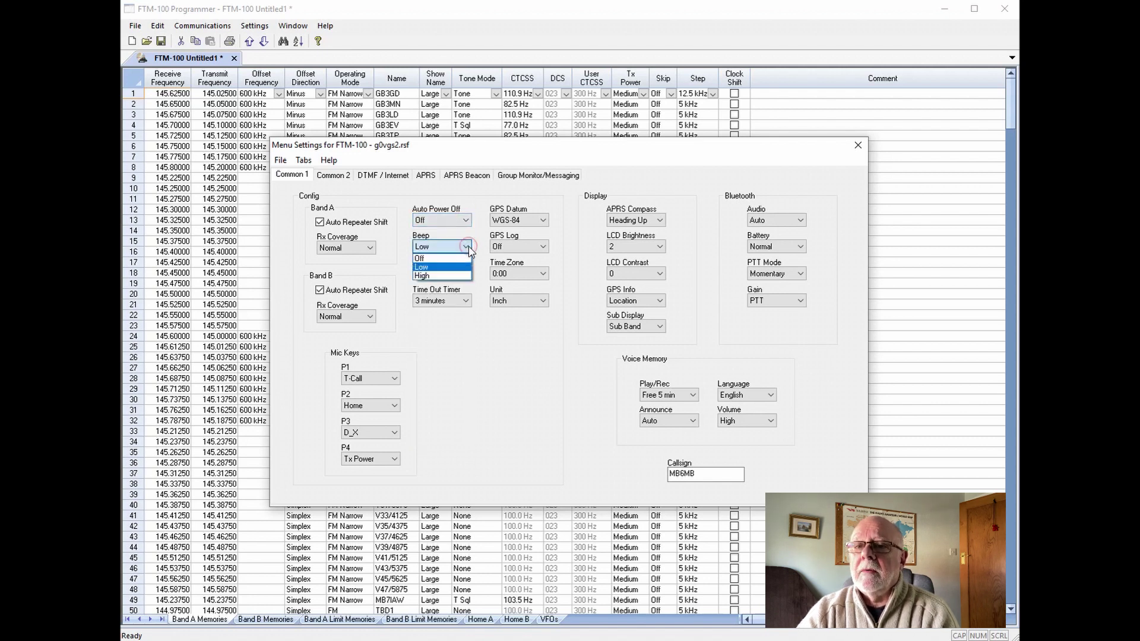
{"action": "left_click", "coordinate": [466, 247]}
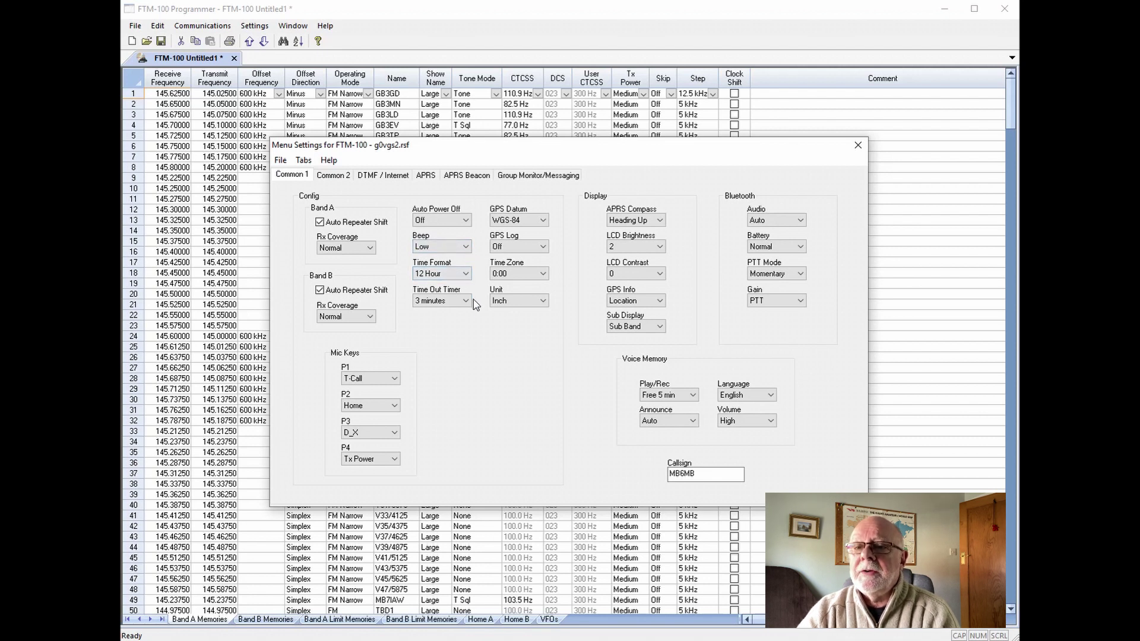
Leave Time Zone at 0:00 and Unit as Inch on the Common 1 tab.
{"action": "left_click", "coordinate": [544, 274]}
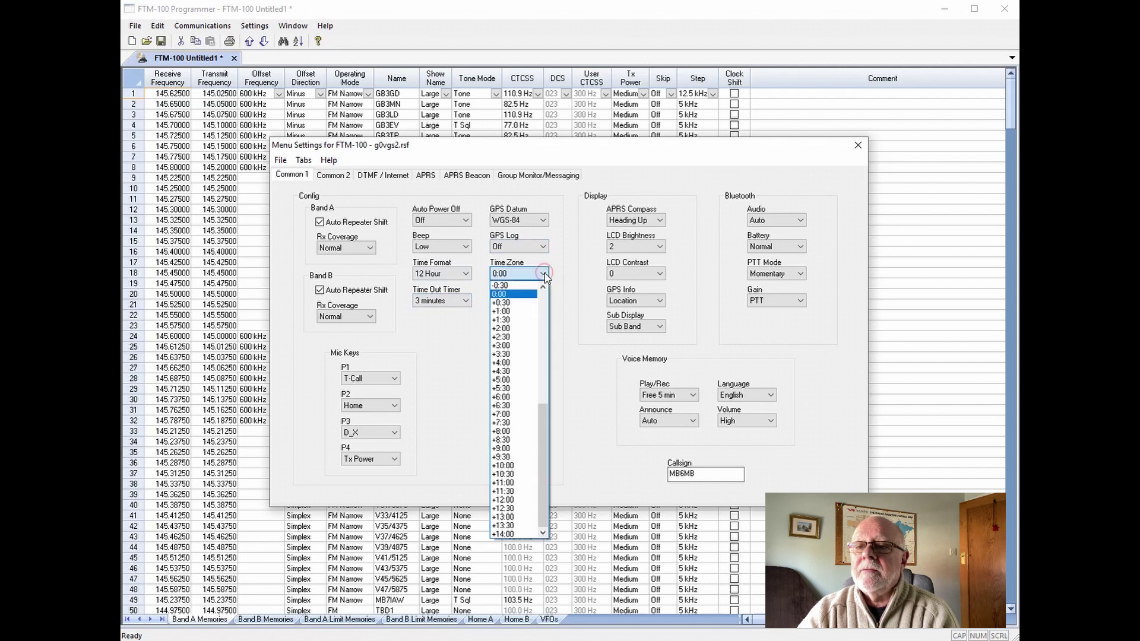
{"action": "left_click", "coordinate": [544, 274]}
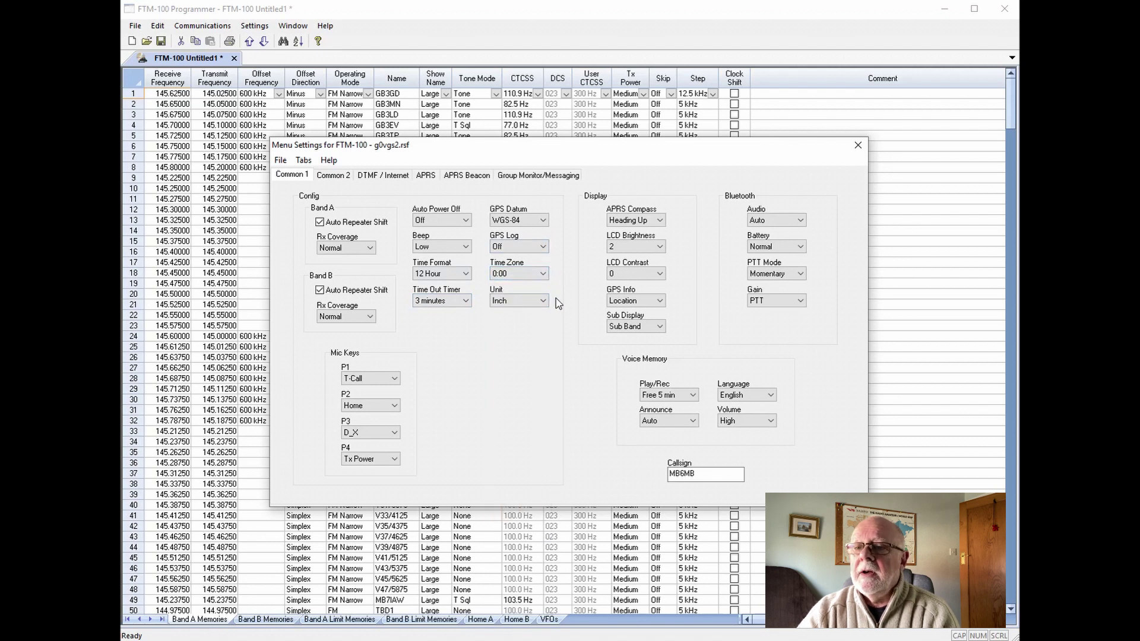
{"action": "left_click", "coordinate": [544, 302]}
{"action": "left_click", "coordinate": [544, 301]}
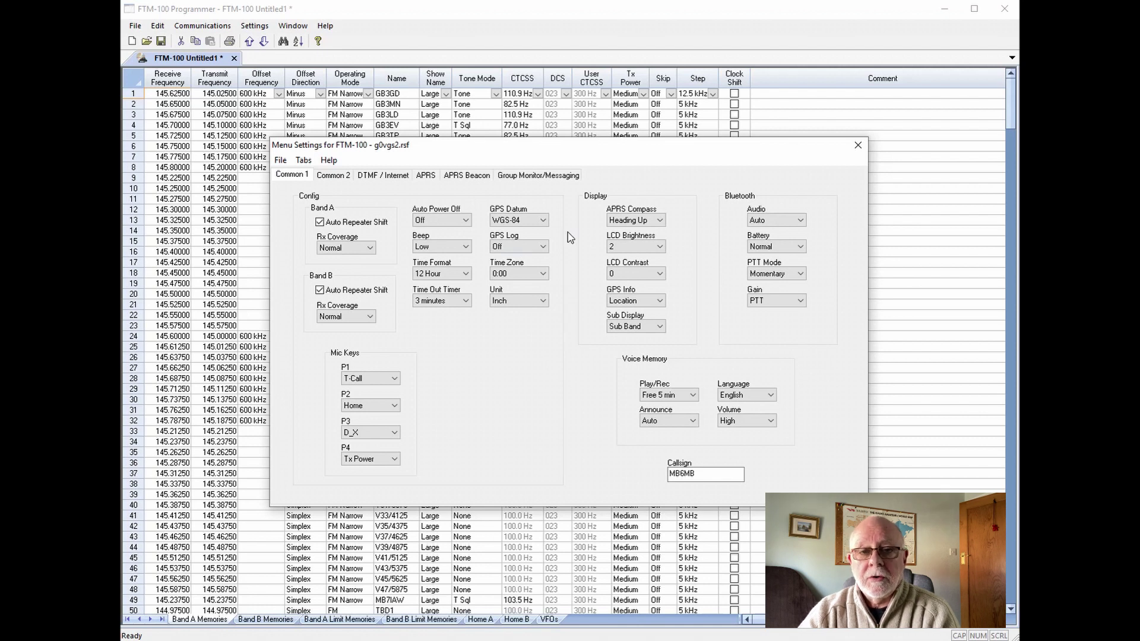
Keep APRS Beacon distance in miles, set speed to mph, review the APRS tab, and close the dialog.
{"action": "left_click", "coordinate": [465, 178]}
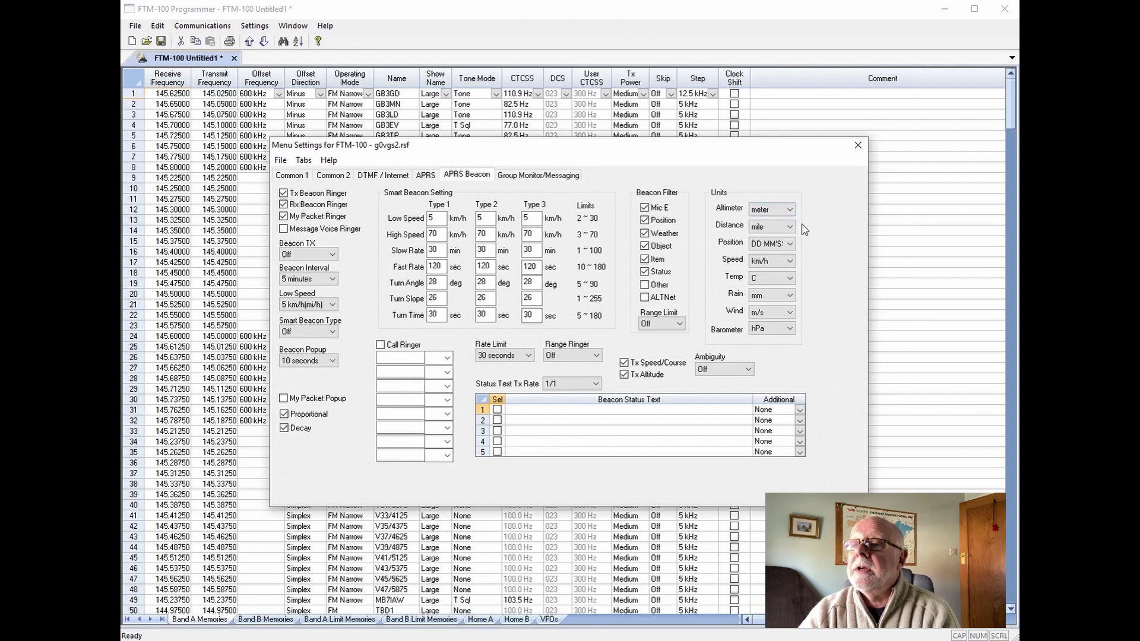
{"action": "left_click", "coordinate": [791, 228]}
{"action": "left_click", "coordinate": [791, 227]}
{"action": "left_click", "coordinate": [791, 261]}
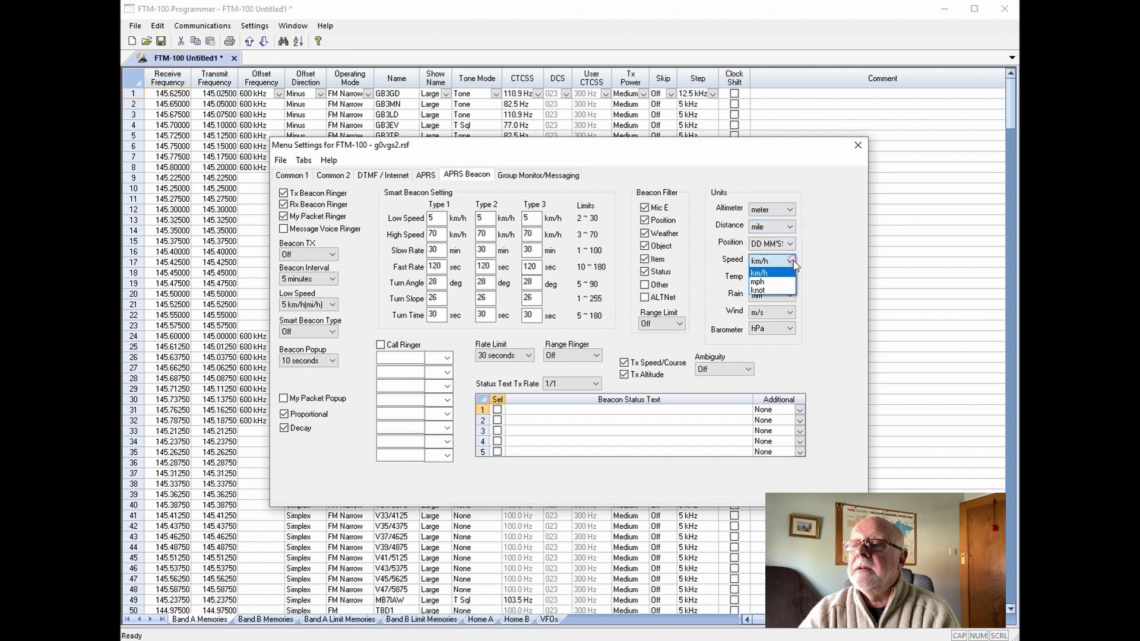
{"action": "left_click", "coordinate": [766, 282]}
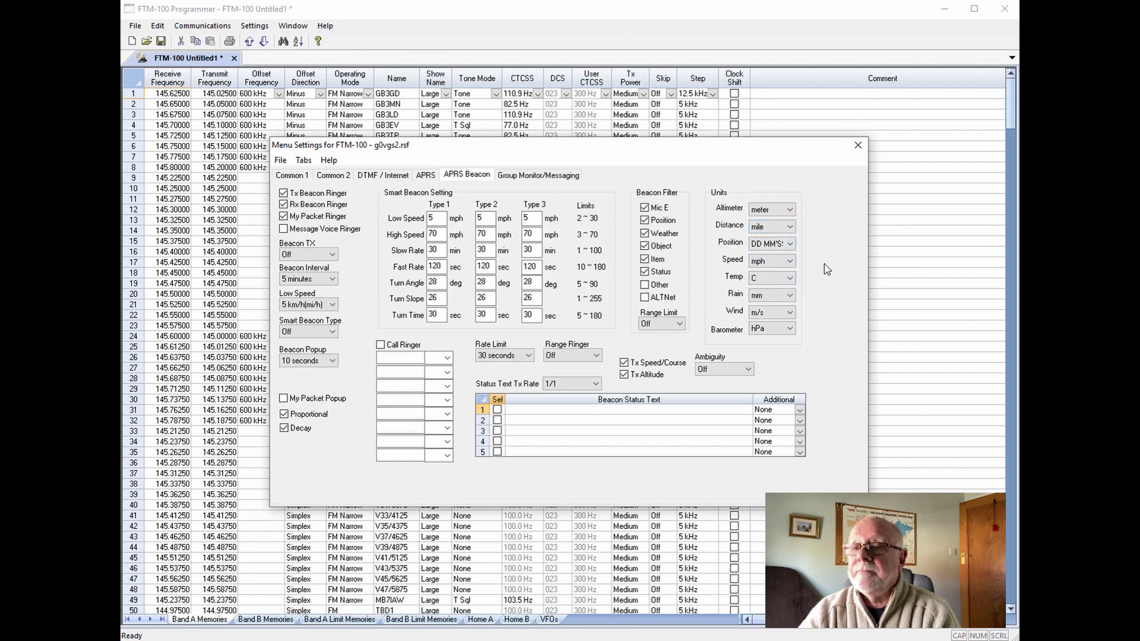
{"action": "left_click", "coordinate": [422, 176]}
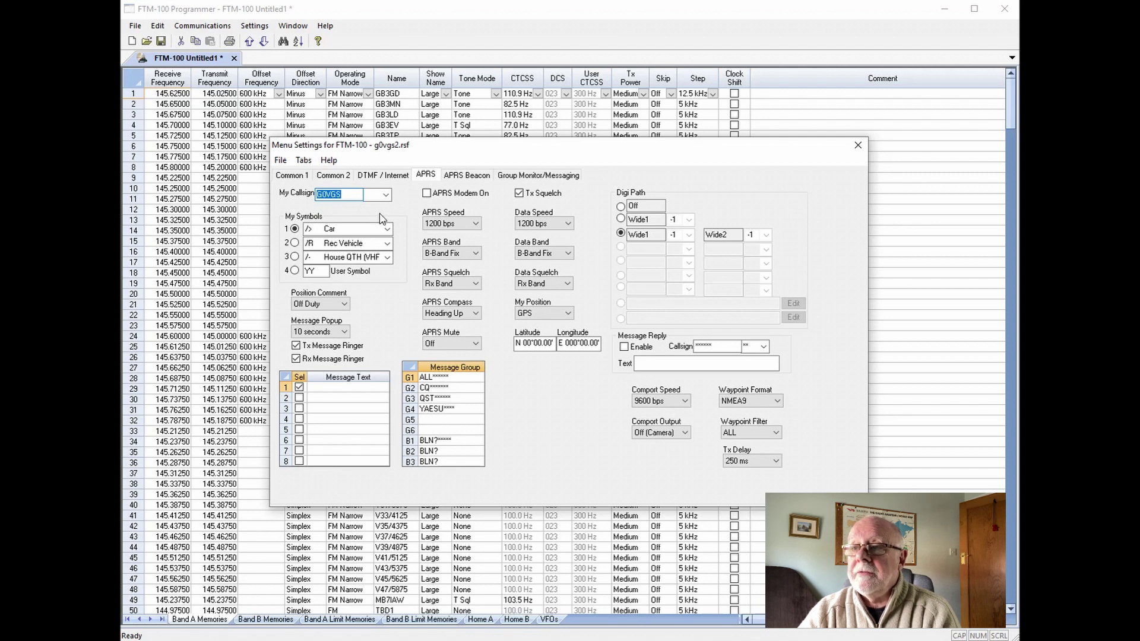
{"action": "left_click", "coordinate": [858, 145]}
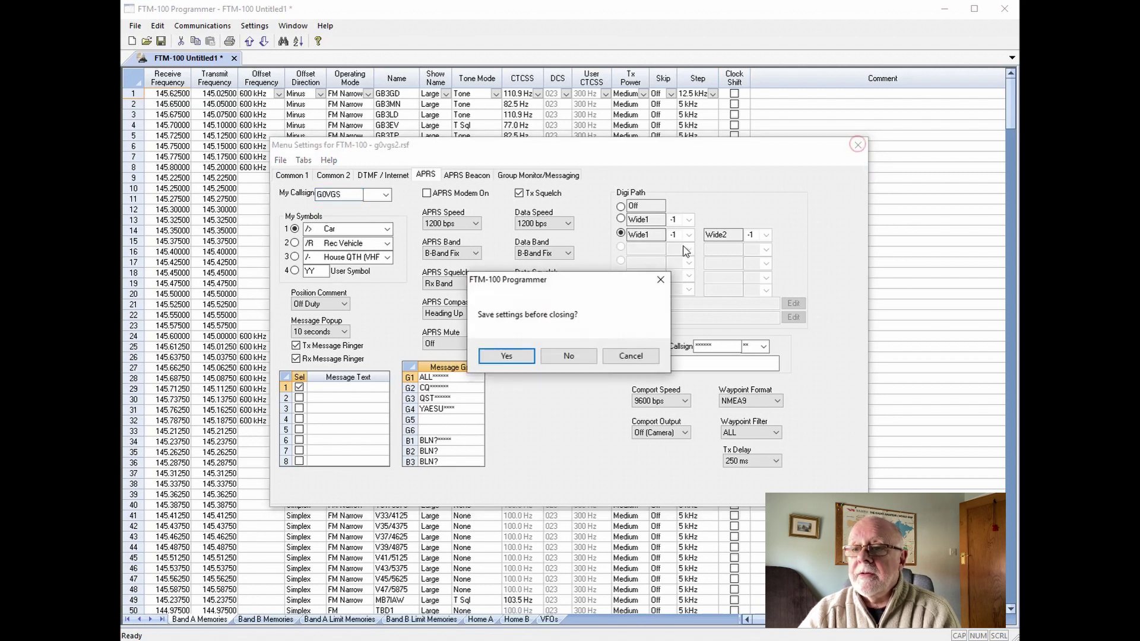
Confirm saving the menu settings, then write all data to the SD card and acknowledge completion.
{"action": "left_click", "coordinate": [507, 356]}
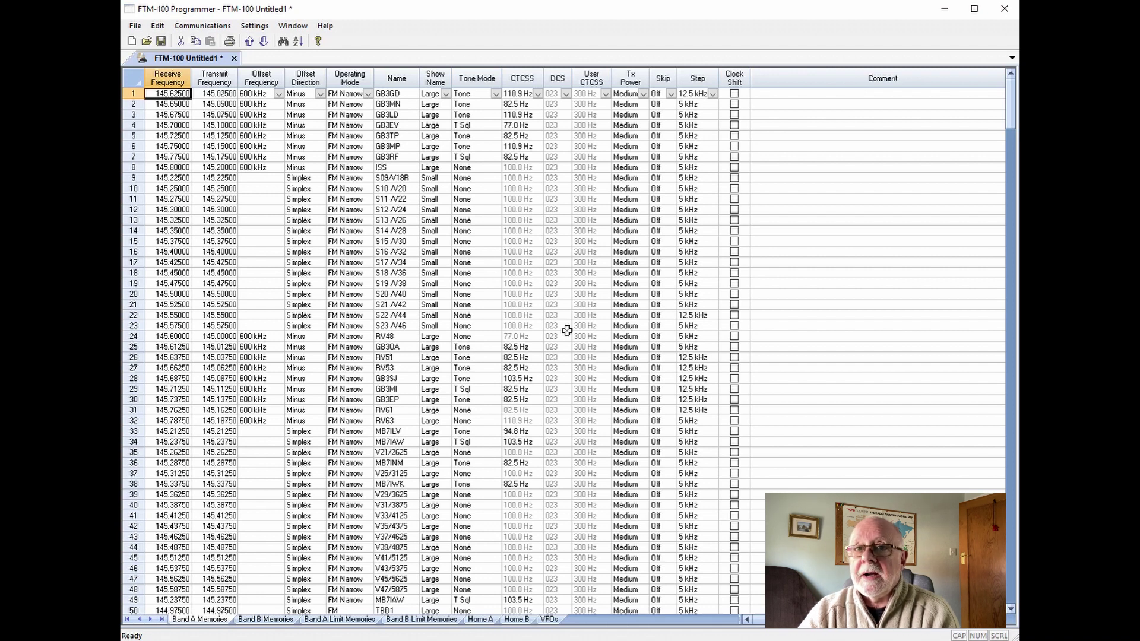
{"action": "left_click", "coordinate": [223, 24]}
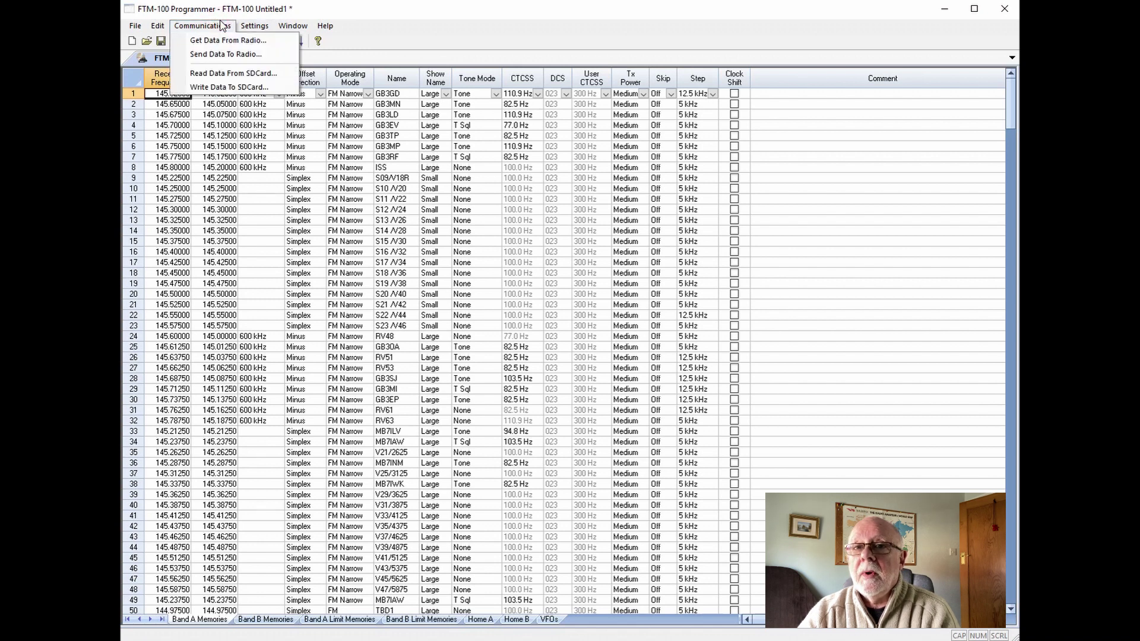
{"action": "left_click", "coordinate": [236, 88]}
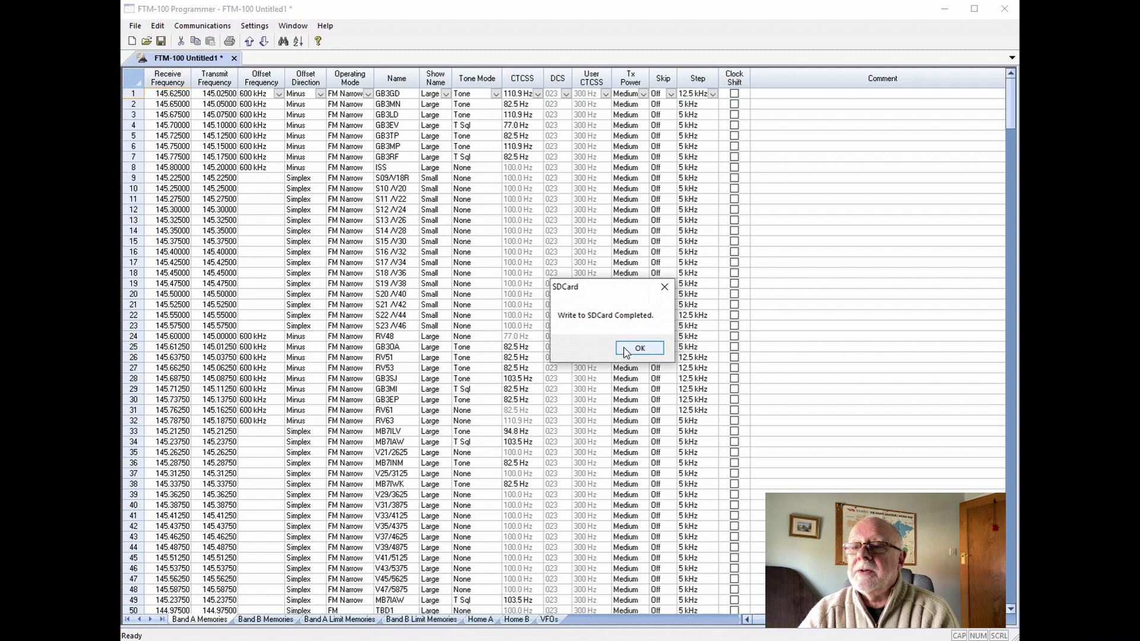
{"action": "left_click", "coordinate": [626, 351]}
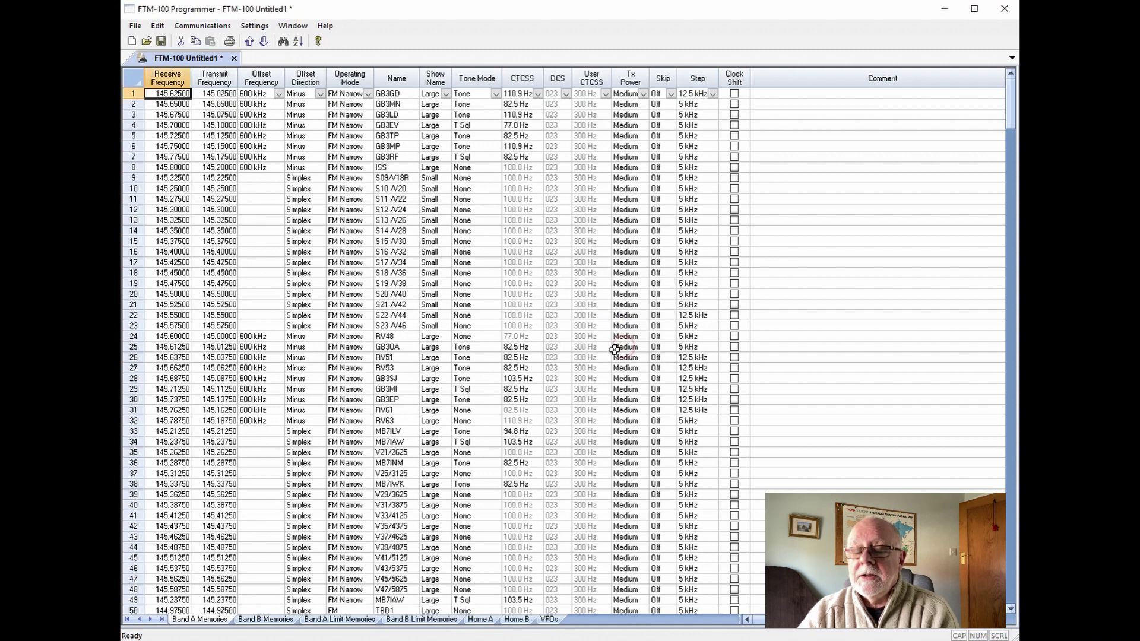